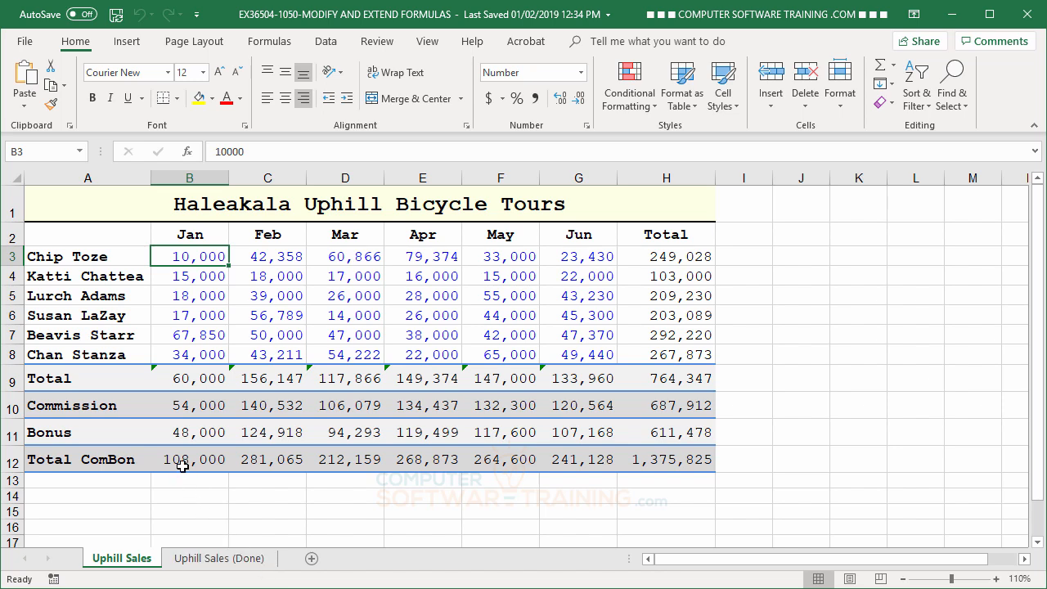
Step: Update the January Total formula in B9 to include the omitted adjacent cells, B3:B8, and fill it across through H9
{"action": "left_click", "coordinate": [184, 379]}
{"action": "left_click", "coordinate": [260, 383]}
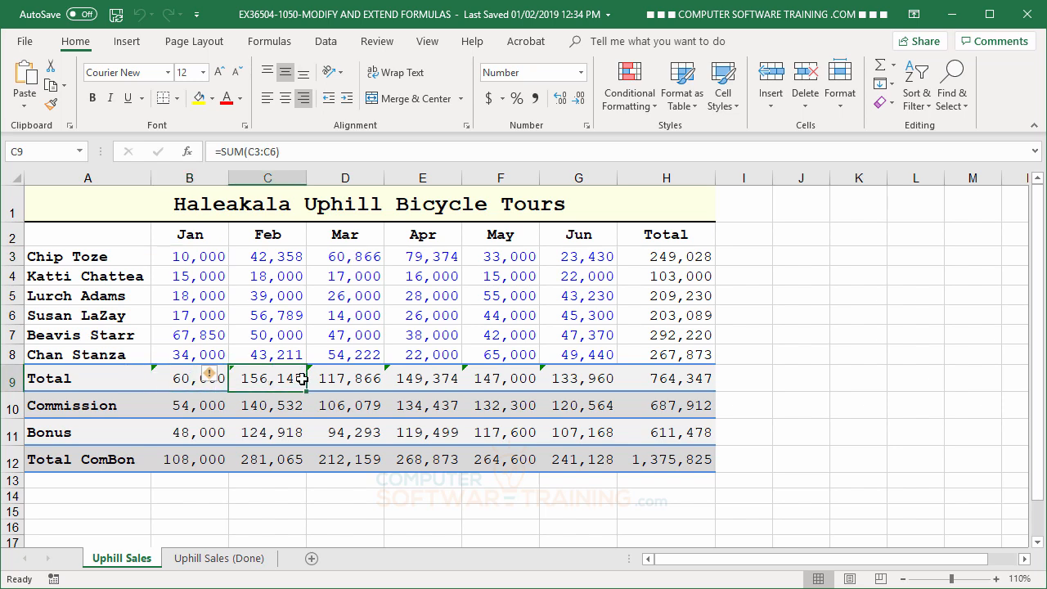
{"action": "left_click", "coordinate": [312, 385]}
{"action": "left_click", "coordinate": [183, 382]}
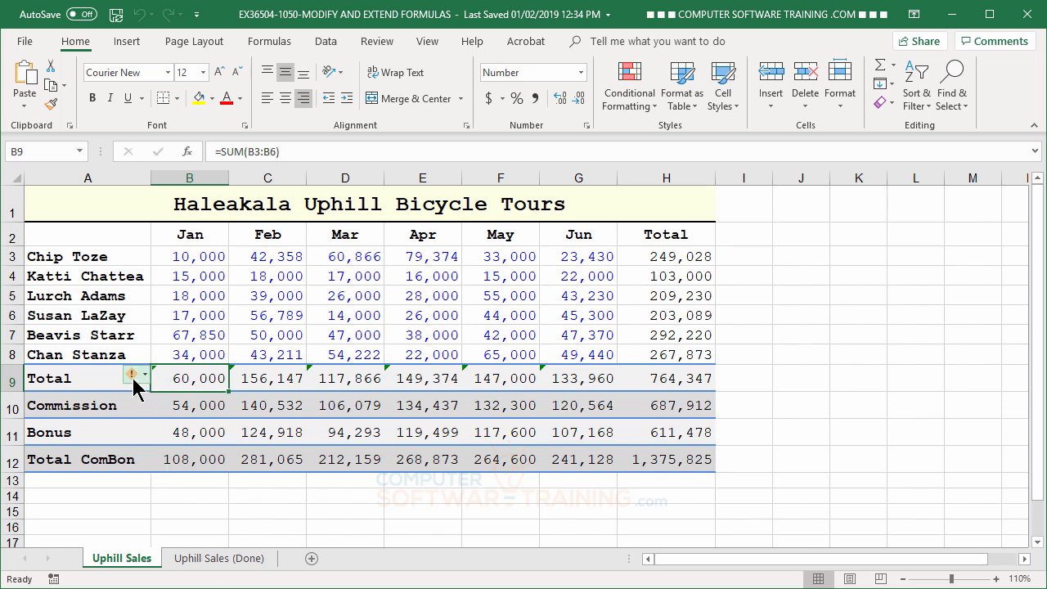
{"action": "mouse_move", "coordinate": [132, 380]}
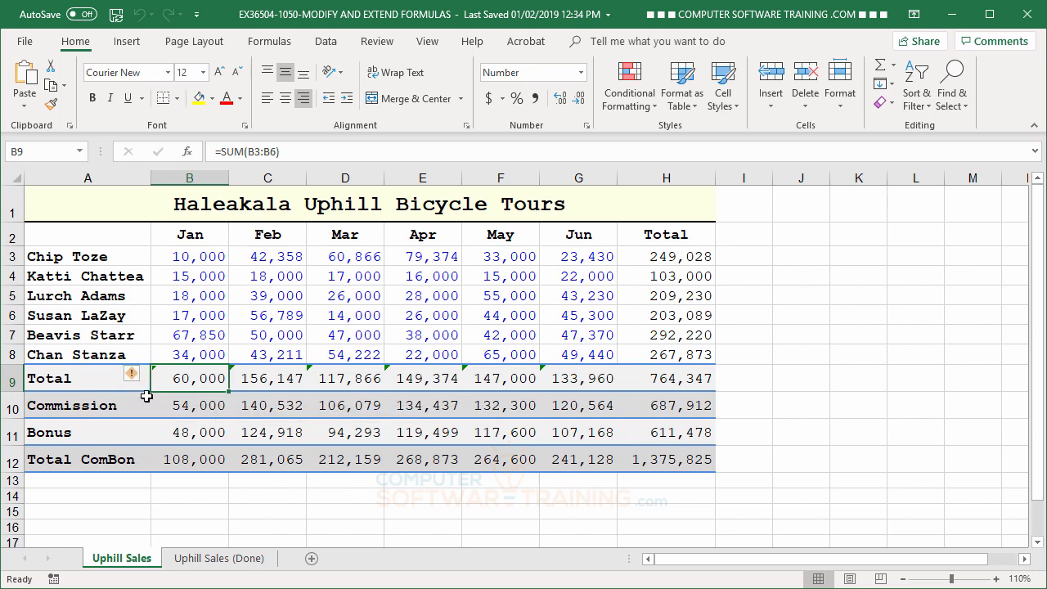
{"action": "left_click", "coordinate": [132, 377]}
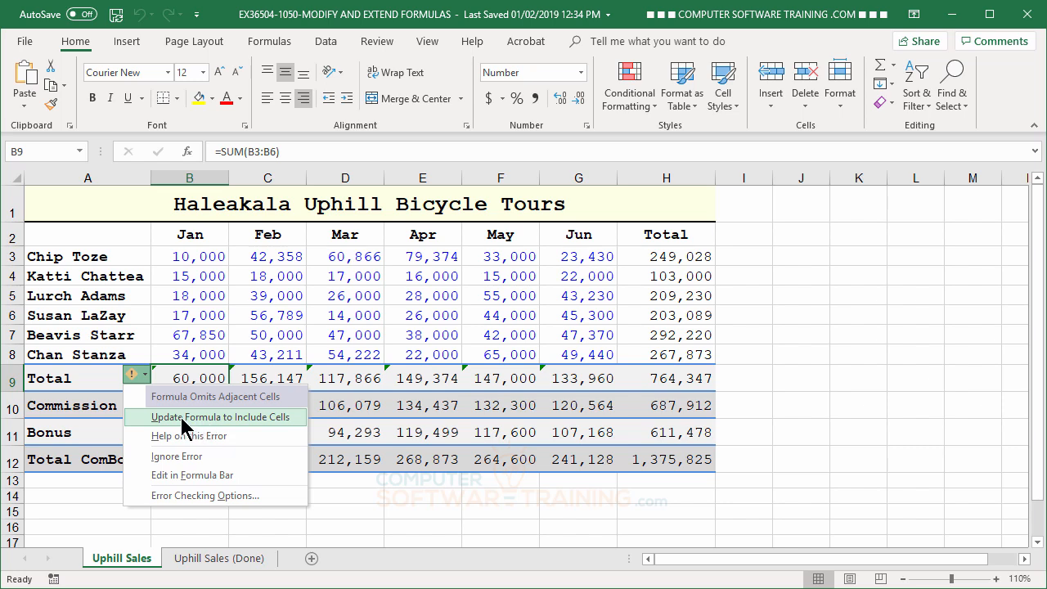
{"action": "left_click", "coordinate": [183, 417]}
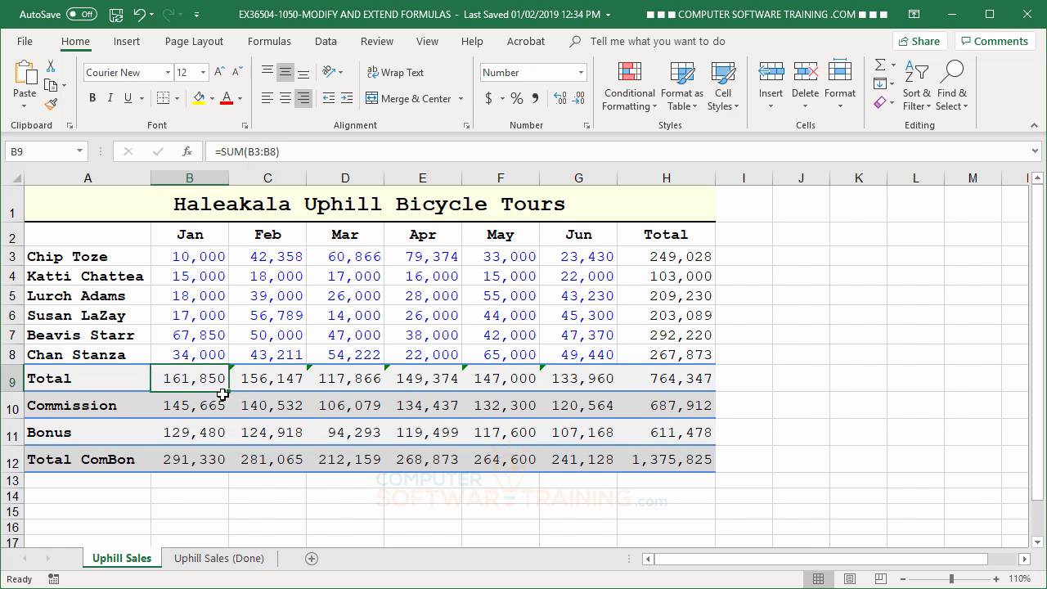
{"action": "left_click_drag", "start_coordinate": [230, 392], "coordinate": [710, 395]}
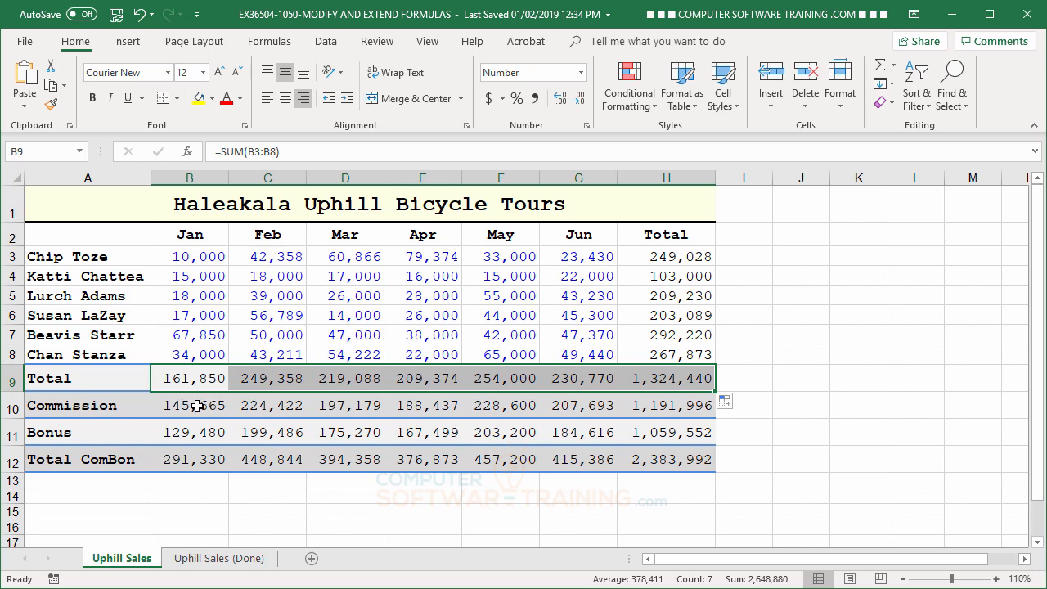
Step: Change the January Commission formula in B10 to =B9*0.09 and fill it across the row through H10
{"action": "left_click", "coordinate": [208, 410]}
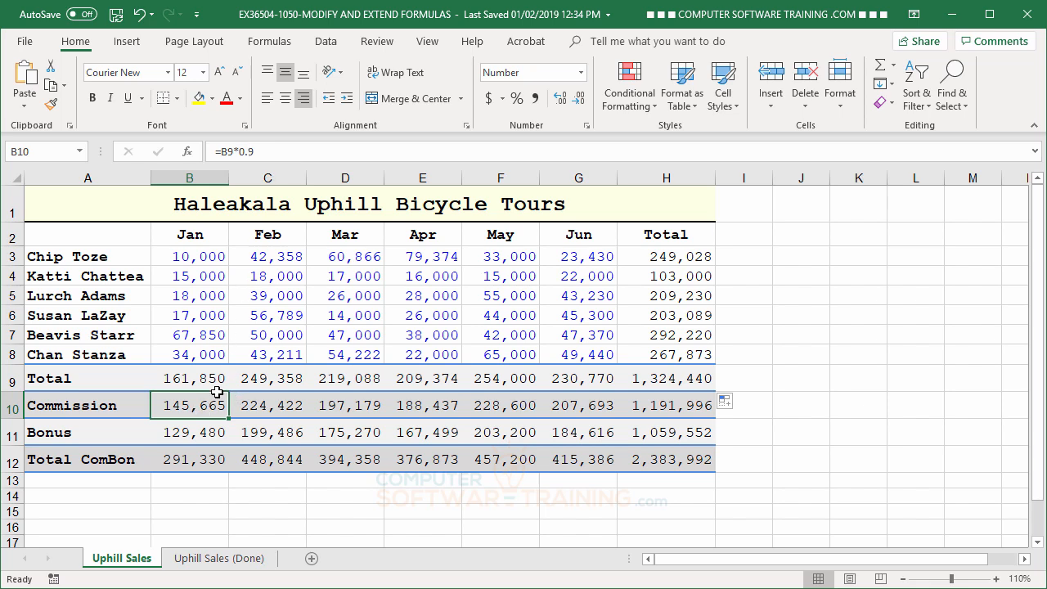
{"action": "left_click", "coordinate": [247, 154]}
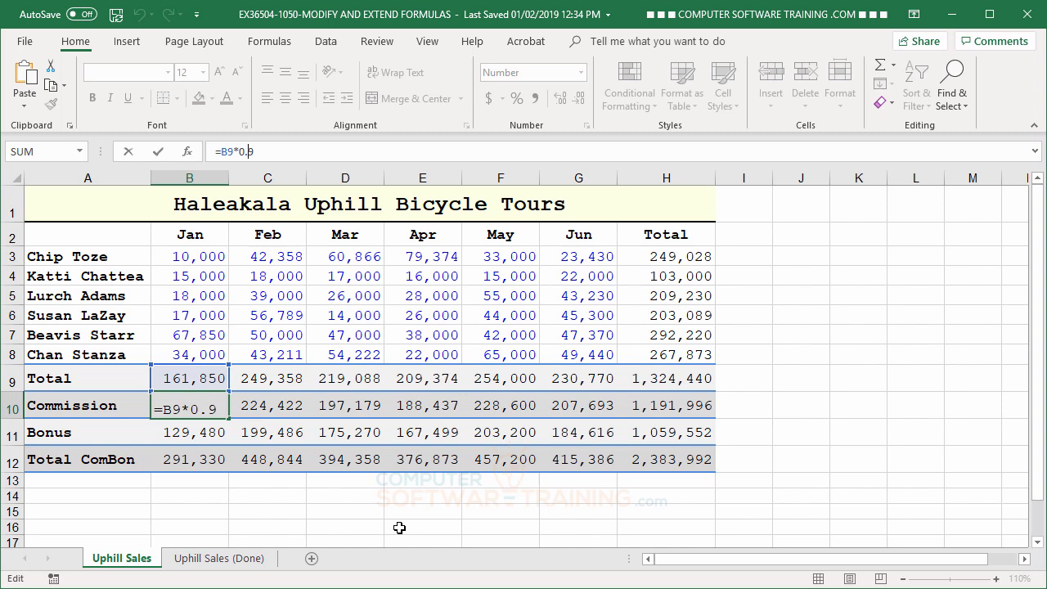
{"action": "key", "text": "BackSpace"}
{"action": "type", "text": "09"}
{"action": "key", "text": "Return"}
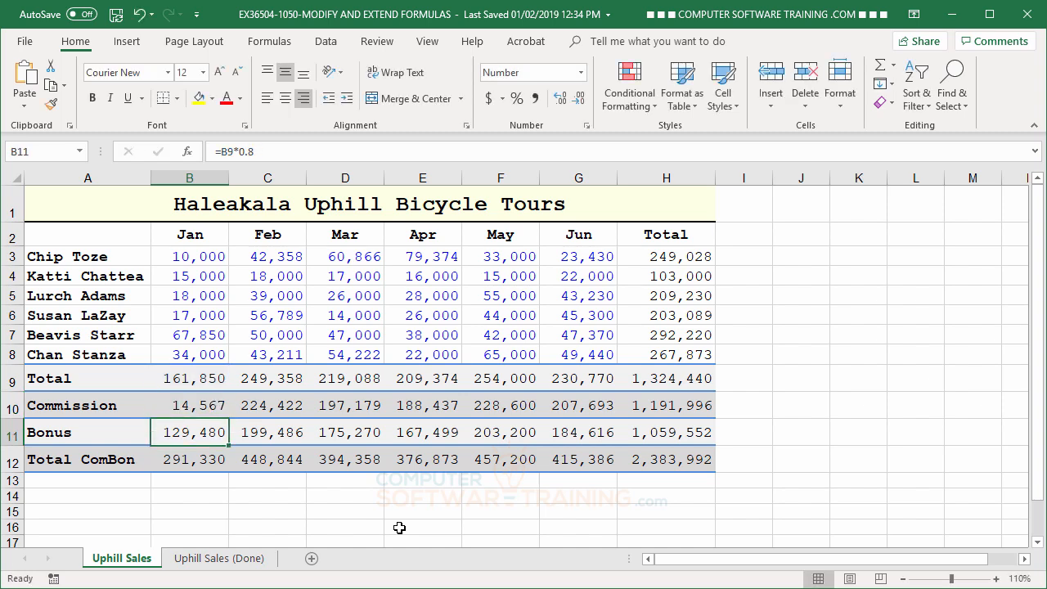
{"action": "left_click", "coordinate": [193, 403]}
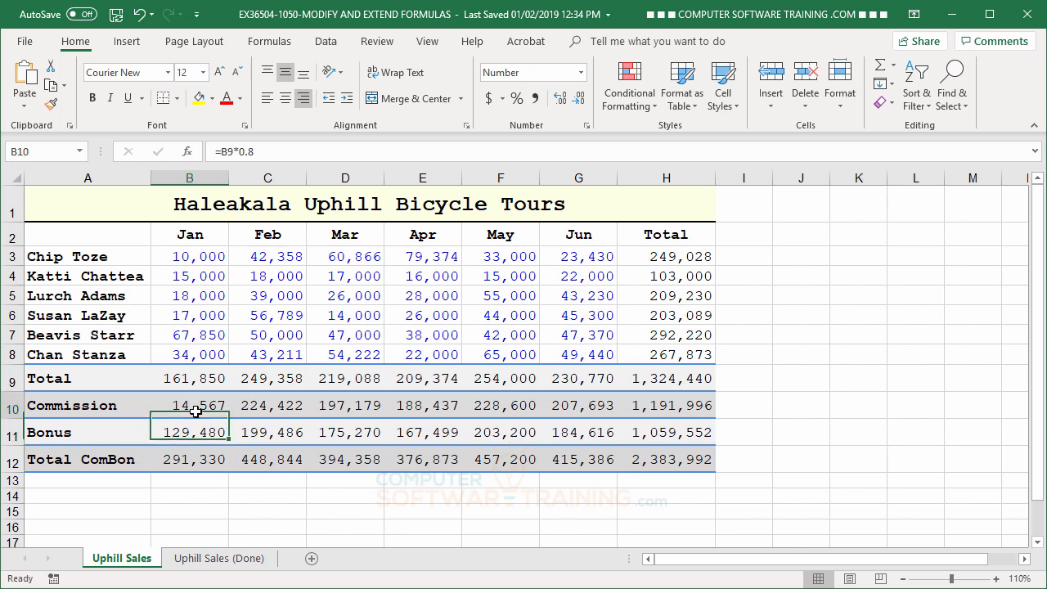
{"action": "left_click_drag", "start_coordinate": [229, 418], "coordinate": [679, 425]}
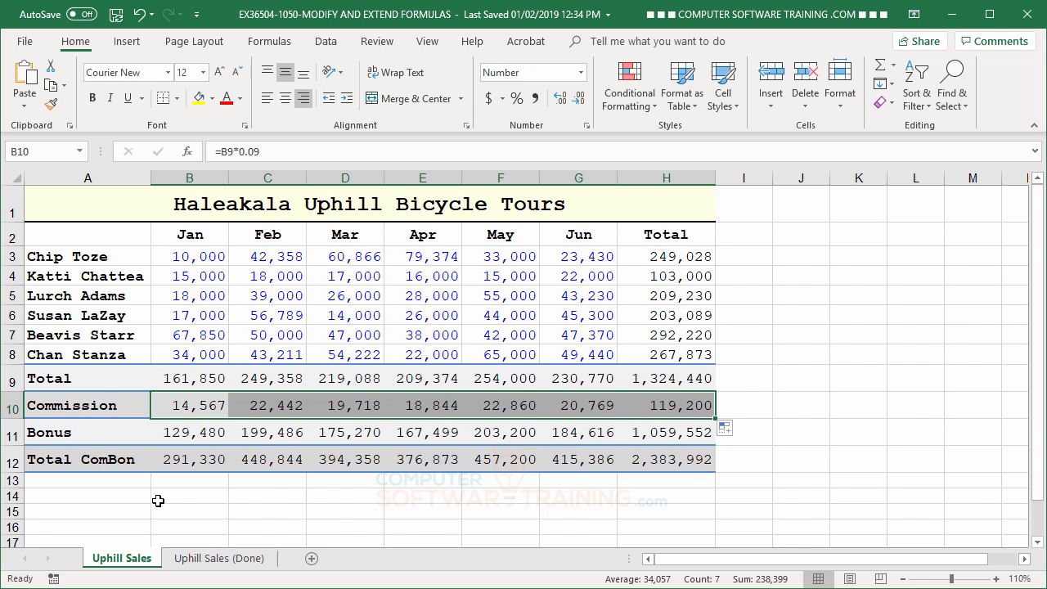
Step: Change the January Bonus formula in B11 to =B9*0.08 and fill it across the row through H11
{"action": "left_click", "coordinate": [190, 436]}
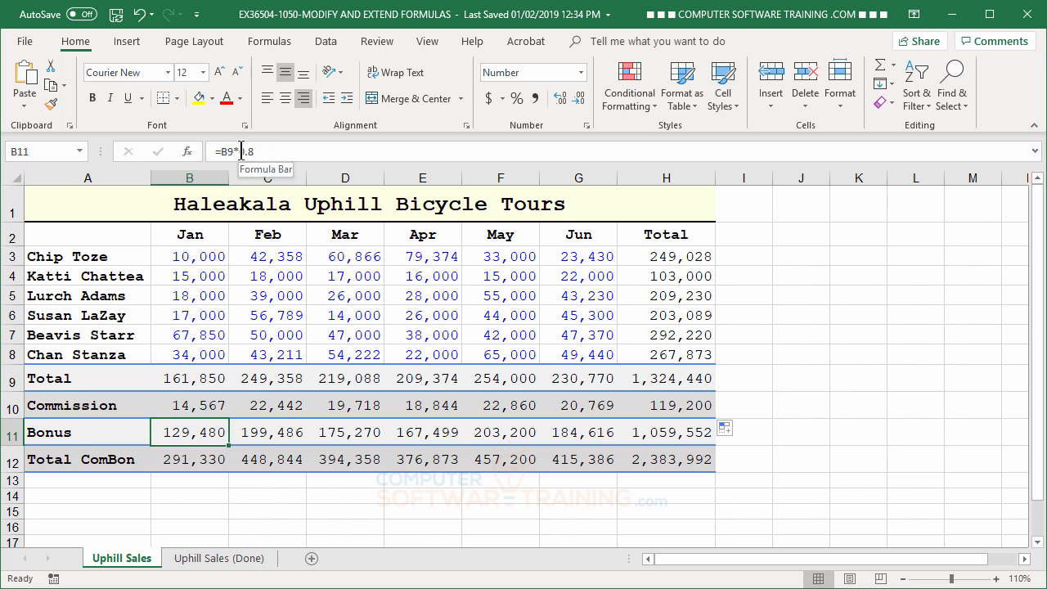
{"action": "double_click", "coordinate": [192, 434]}
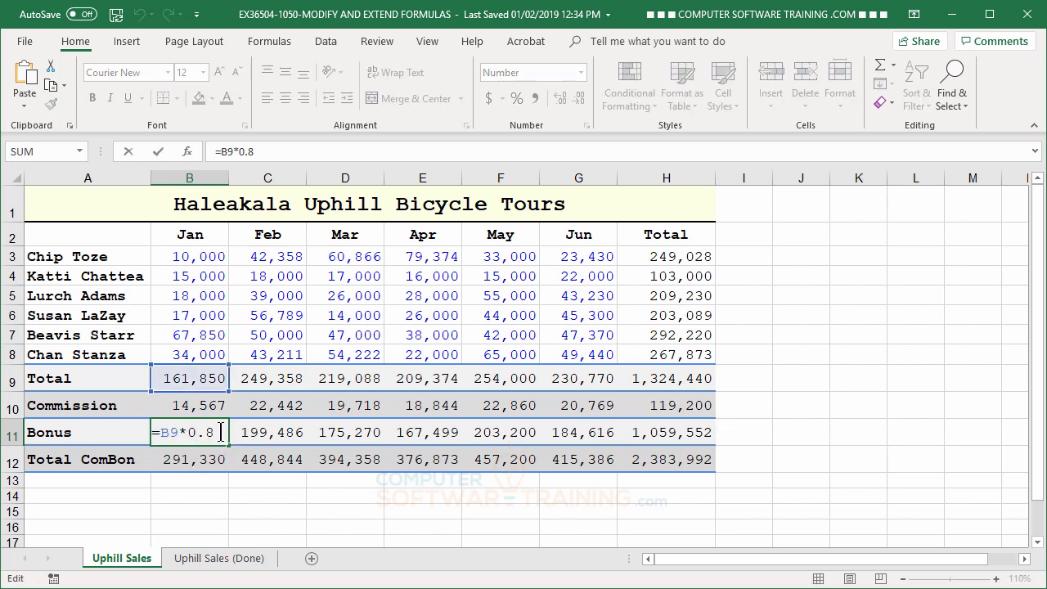
{"action": "key", "text": "Left"}
{"action": "key", "text": "Left"}
{"action": "double_click", "coordinate": [208, 434]}
{"action": "type", "text": "0"}
{"action": "key", "text": "Return"}
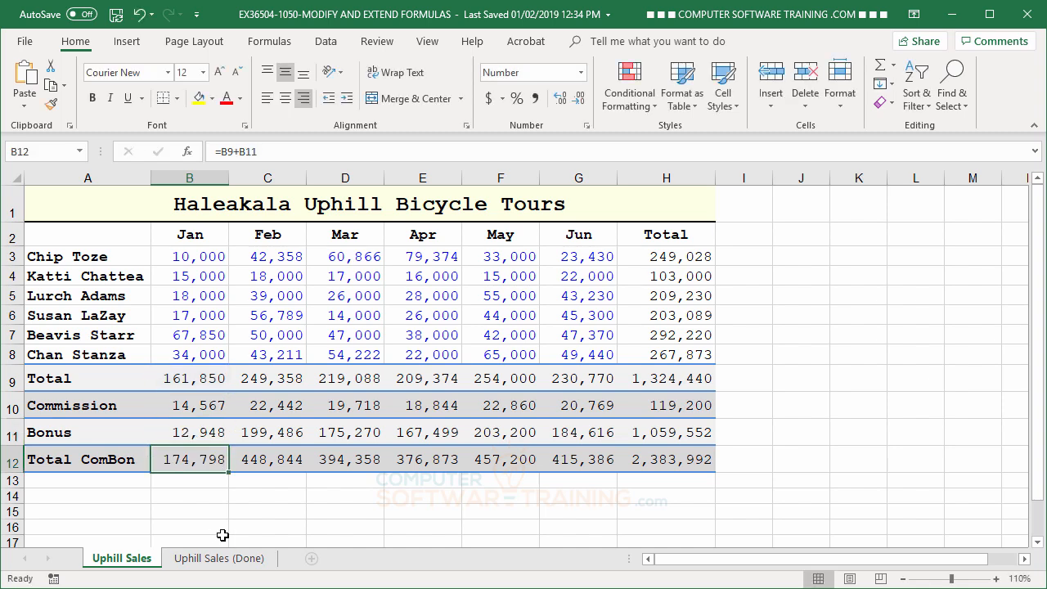
{"action": "left_click", "coordinate": [209, 433]}
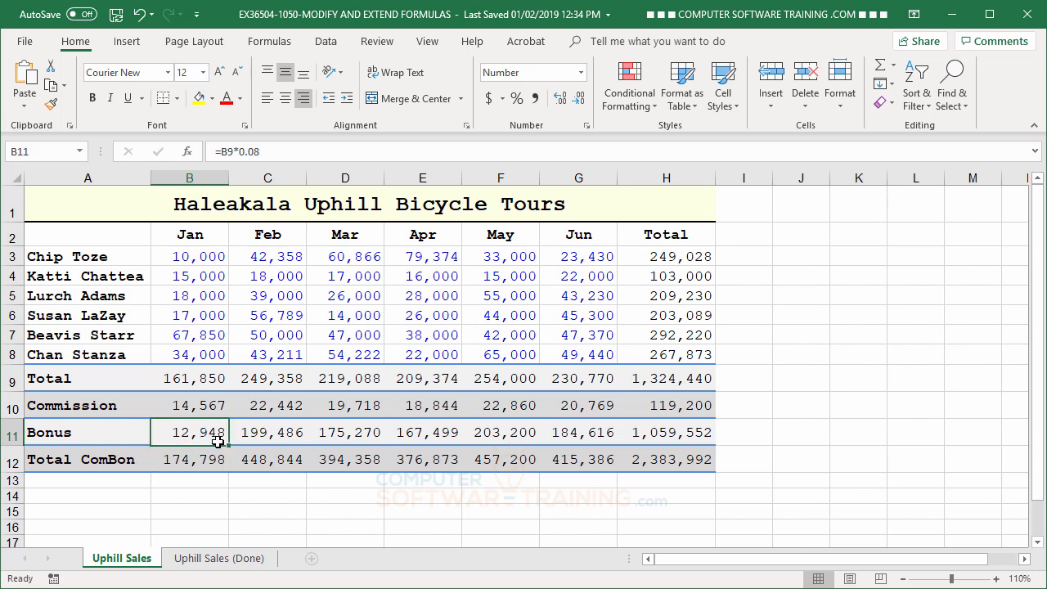
{"action": "left_click_drag", "start_coordinate": [226, 444], "coordinate": [692, 446]}
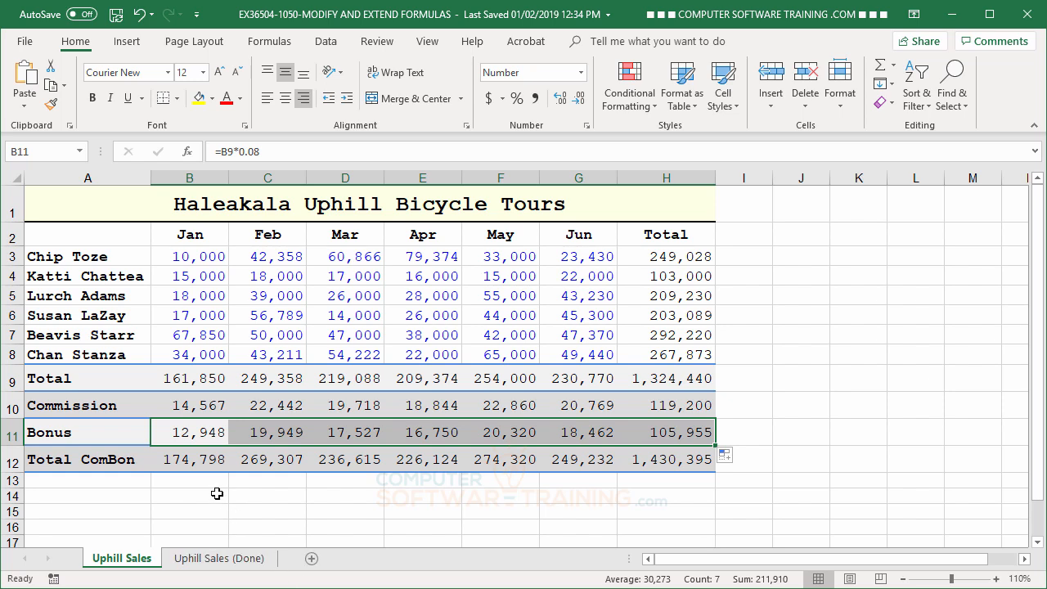
Step: Correct the January Total ComBon formula in B12 to add Commission and Bonus, =B10+B11
{"action": "left_click", "coordinate": [171, 459]}
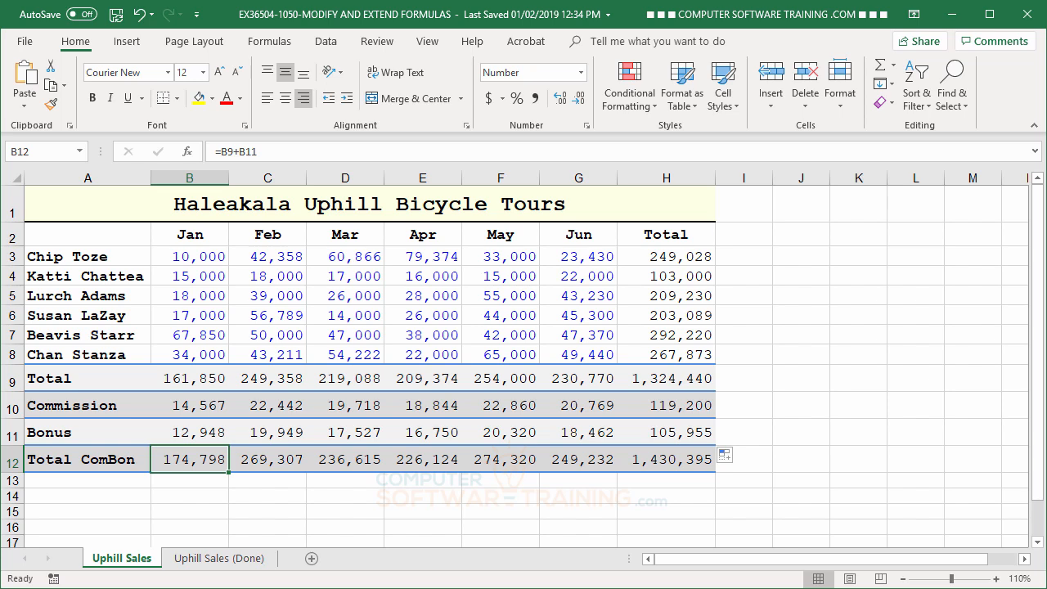
{"action": "double_click", "coordinate": [195, 460]}
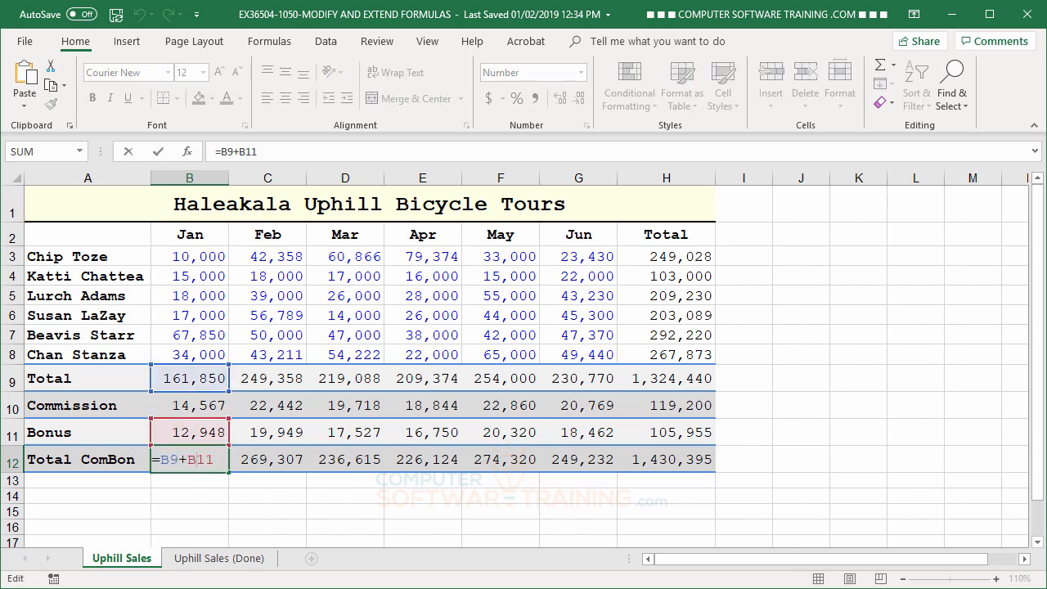
{"action": "key", "text": "ctrl+Return"}
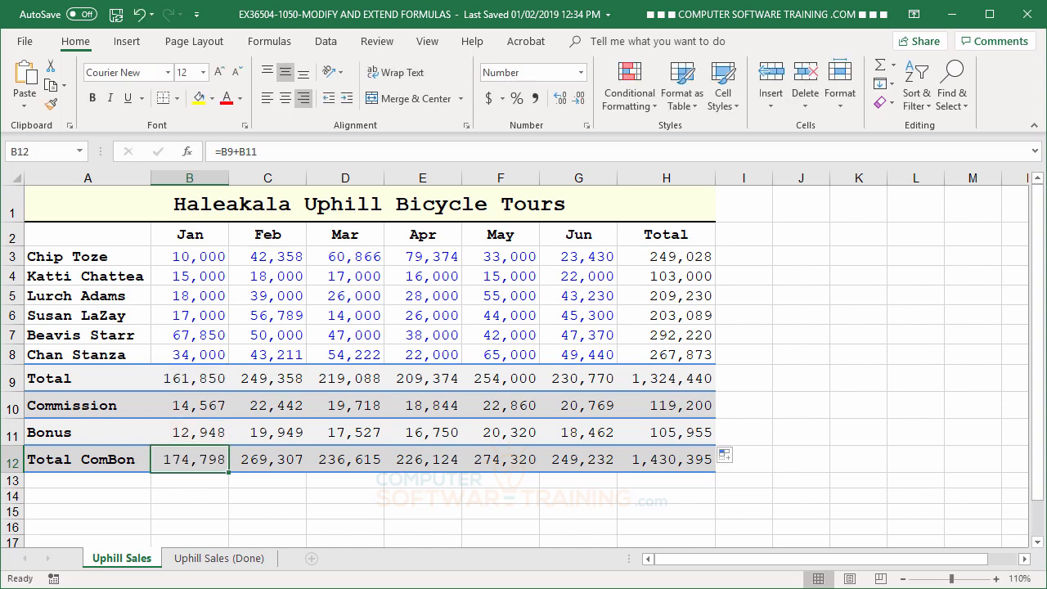
{"action": "double_click", "coordinate": [198, 465]}
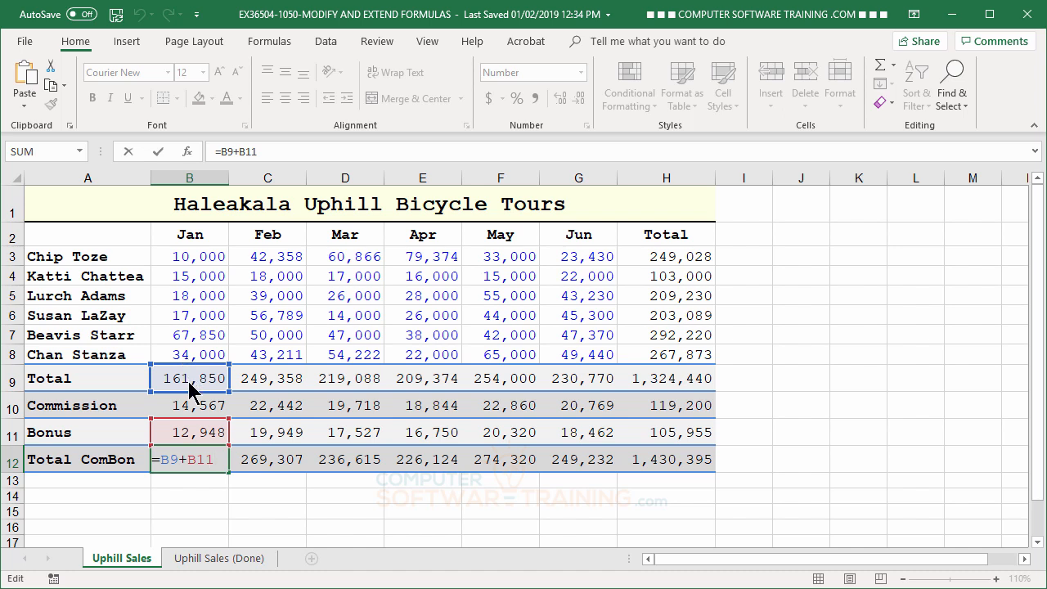
{"action": "left_click_drag", "start_coordinate": [190, 399], "coordinate": [192, 404]}
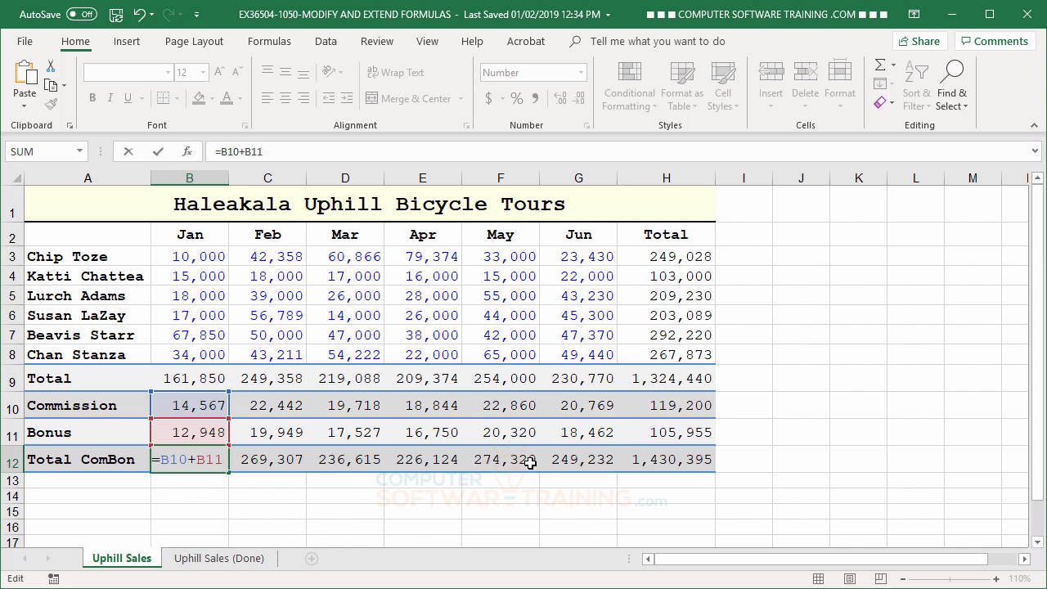
{"action": "left_click", "coordinate": [339, 461]}
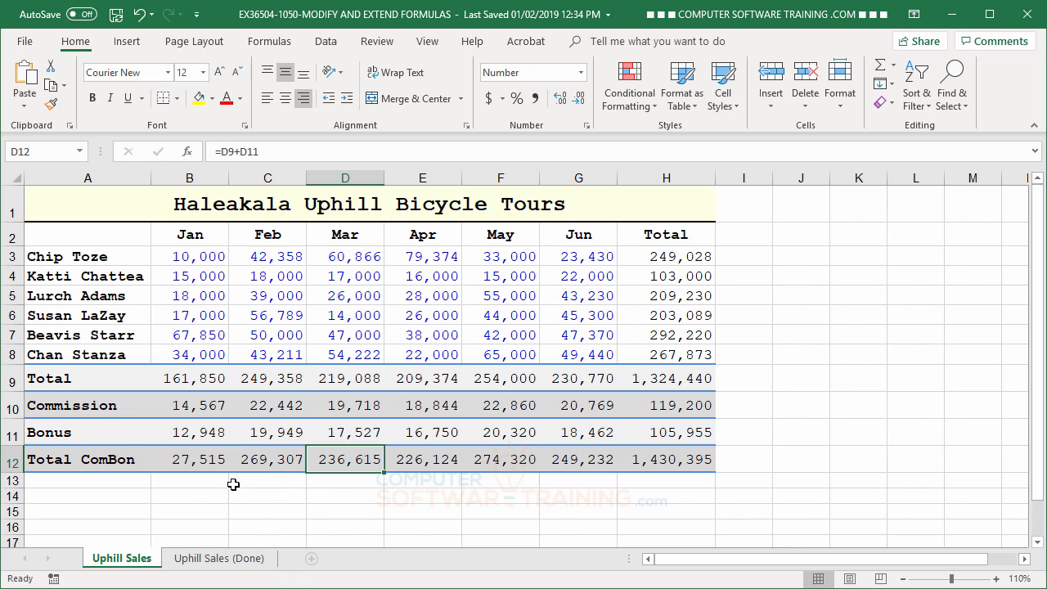
Step: Review the cell references in B12 and fill its formula across the Total ComBon row through H12
{"action": "left_click", "coordinate": [189, 459]}
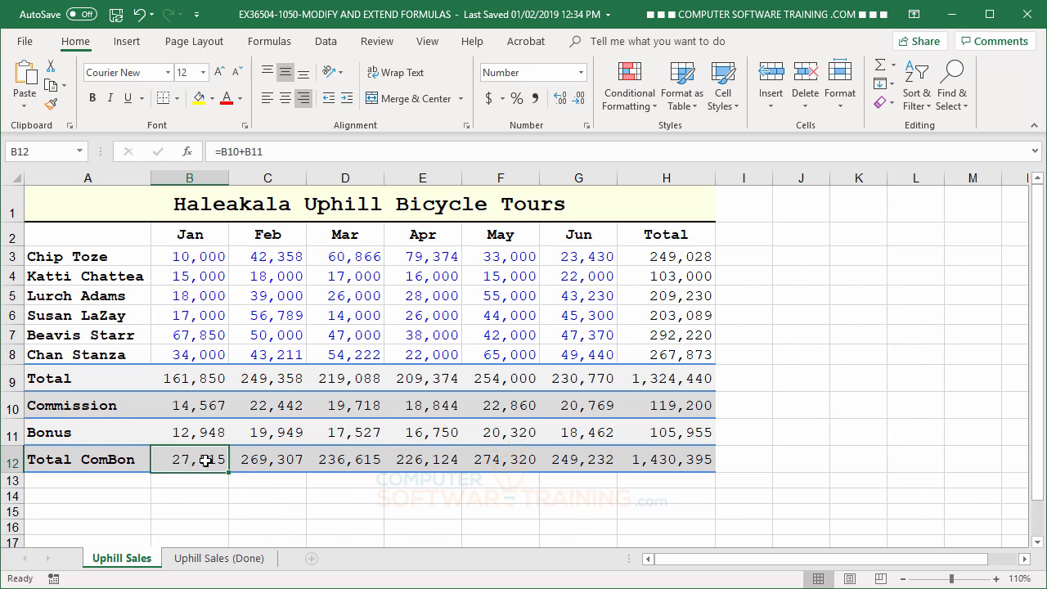
{"action": "double_click", "coordinate": [200, 459]}
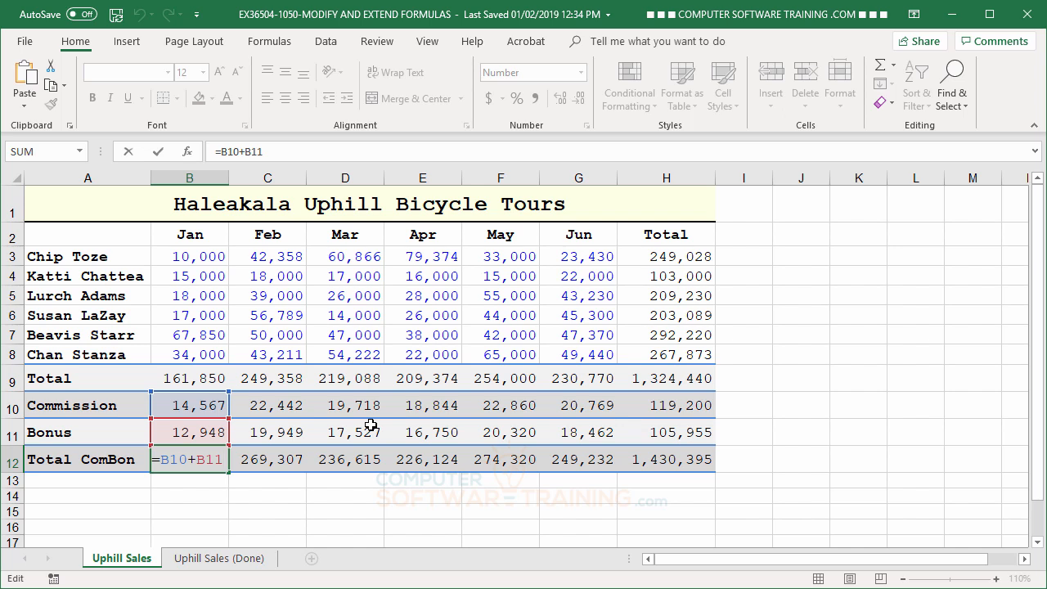
{"action": "left_click", "coordinate": [159, 153]}
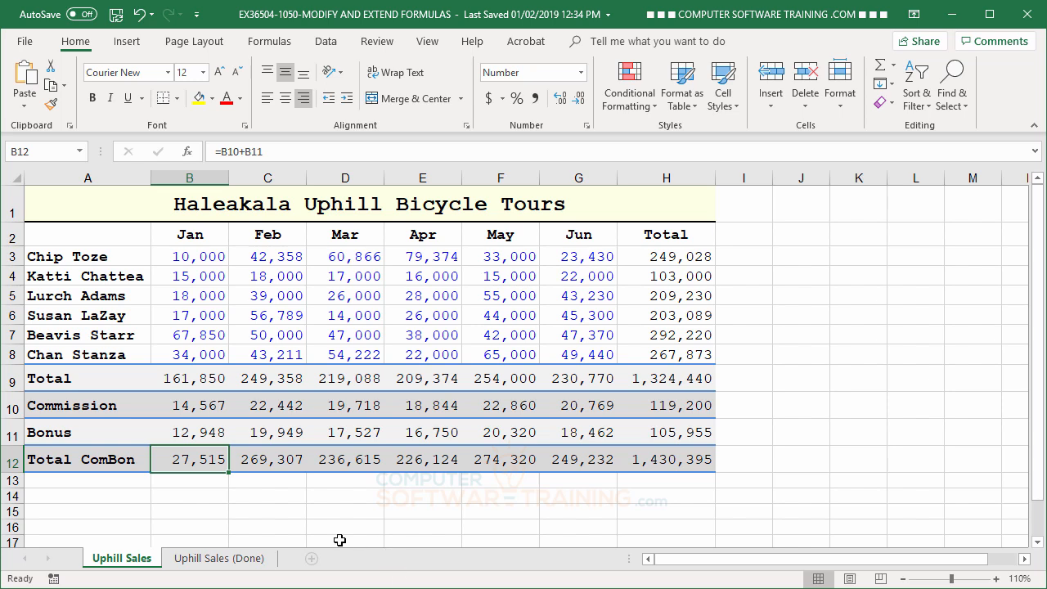
{"action": "left_click_drag", "start_coordinate": [229, 472], "coordinate": [687, 486]}
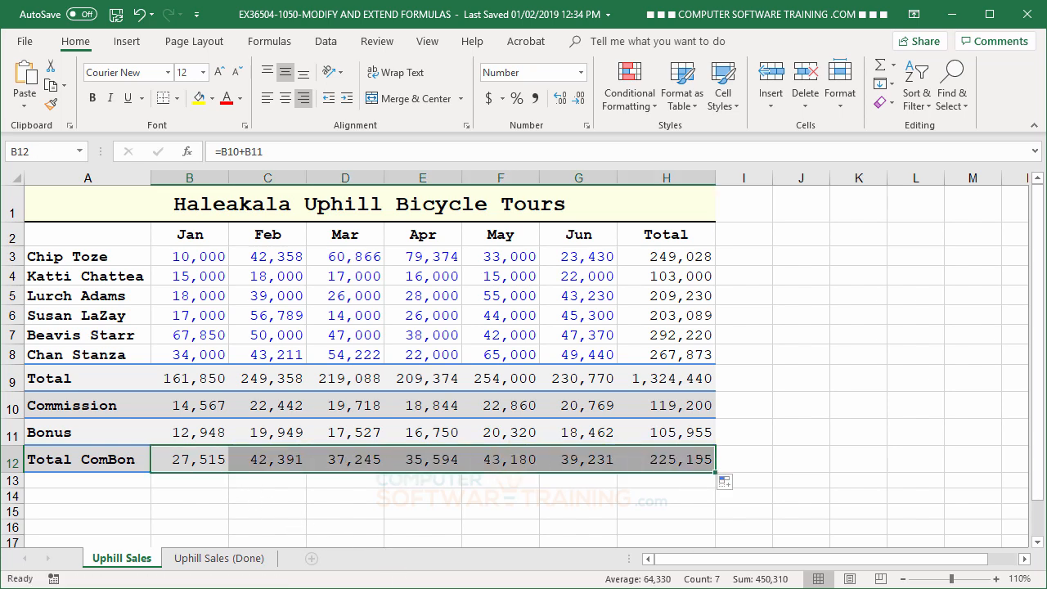
{"action": "left_click", "coordinate": [795, 348]}
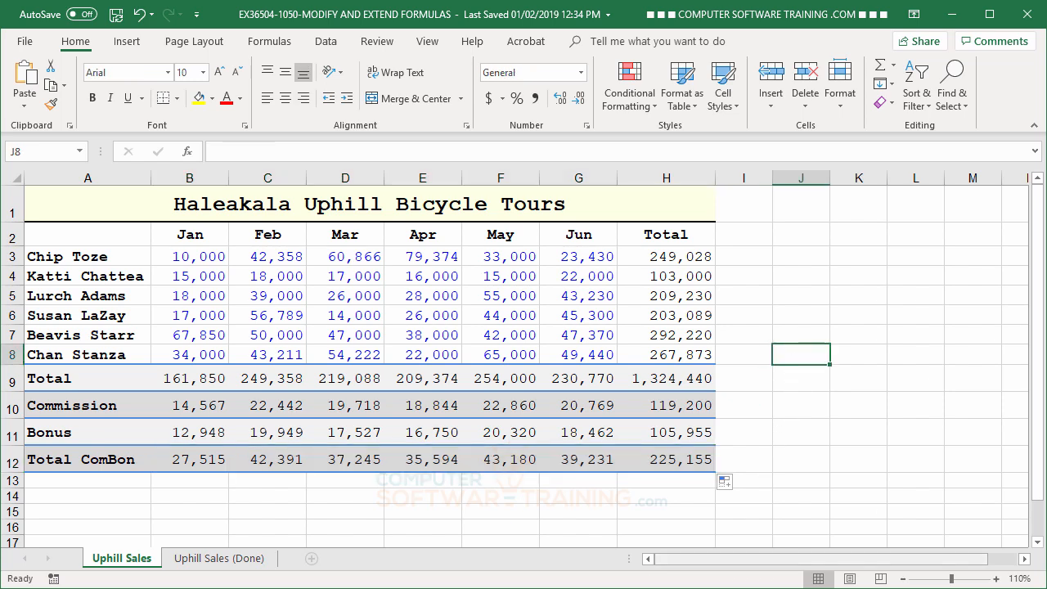